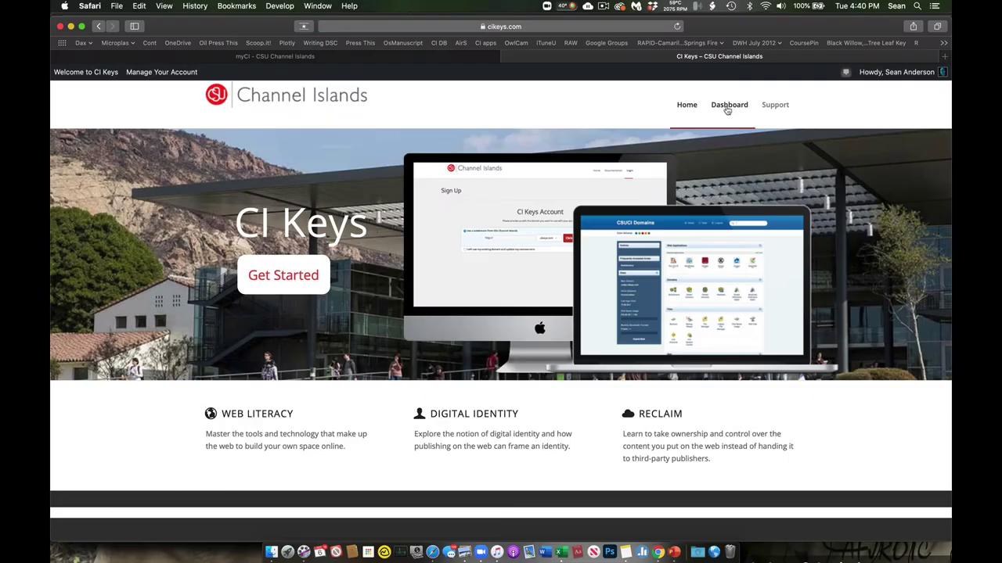
# - Open the CI Keys cPanel account dashboard
pyautogui.click(727, 106)
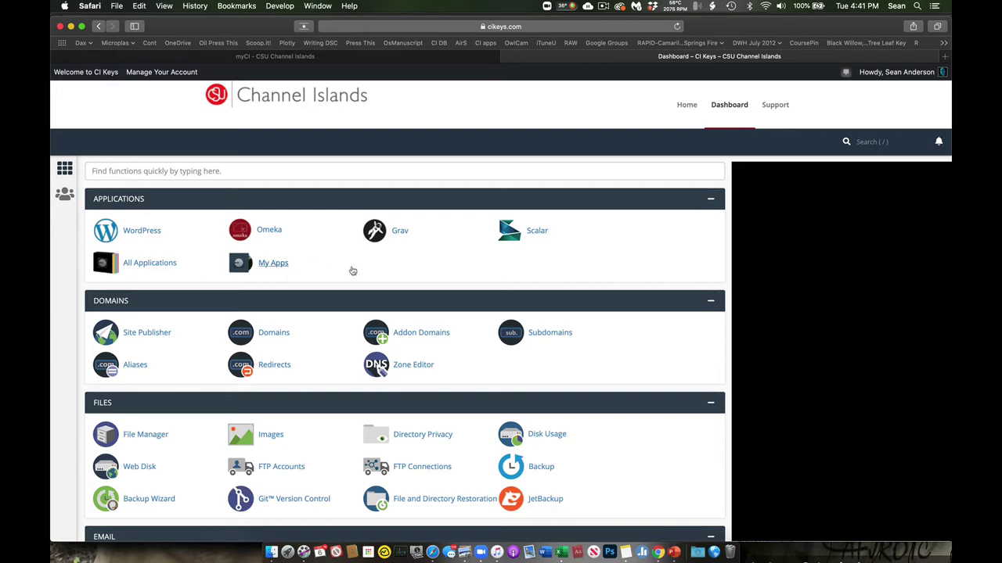
# - Open the Subdomains page from the Domains section of the dashboard
pyautogui.click(550, 333)
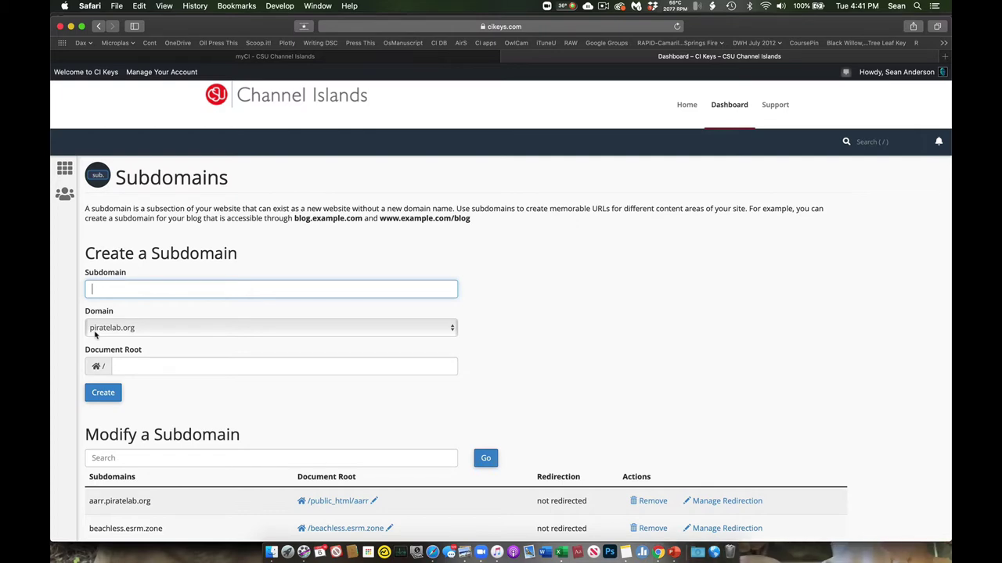
# - Create the subdomain CapstoneTest2020 on piratelab.org
pyautogui.write('test')
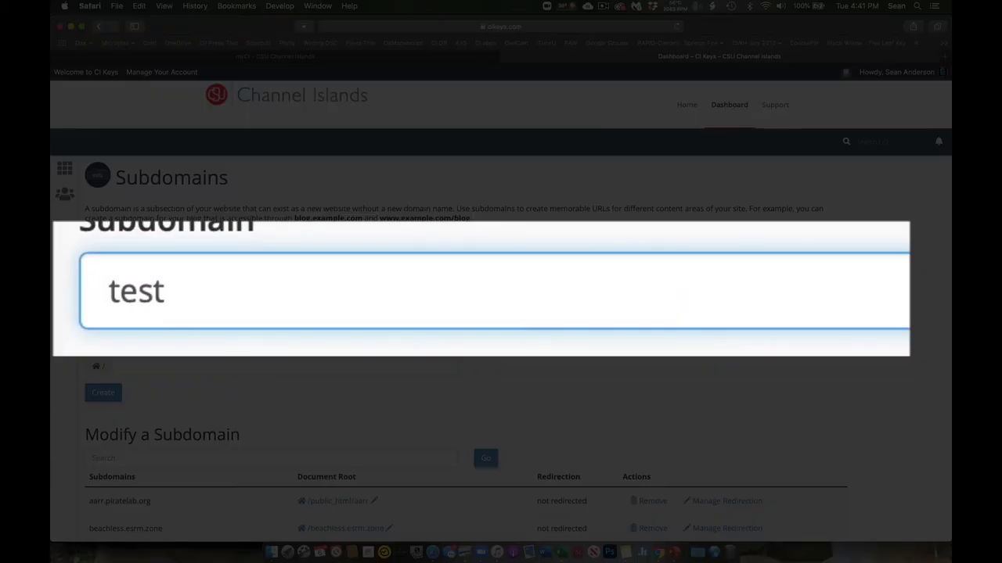
pyautogui.press('BackSpace')
pyautogui.press('BackSpace')
pyautogui.press('BackSpace')
pyautogui.press('BackSpace')
pyautogui.write('Cap')
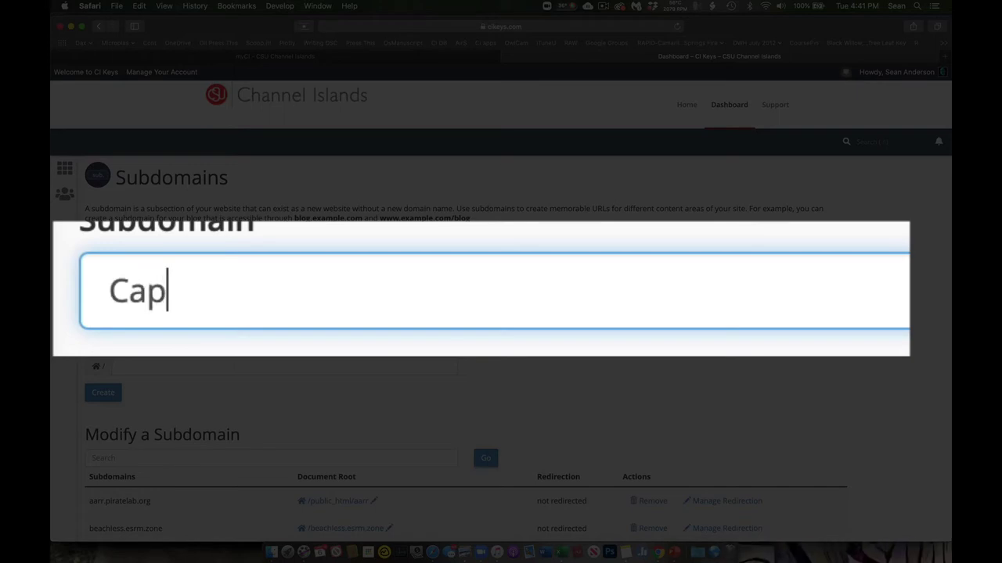
pyautogui.write('stoneTest20')
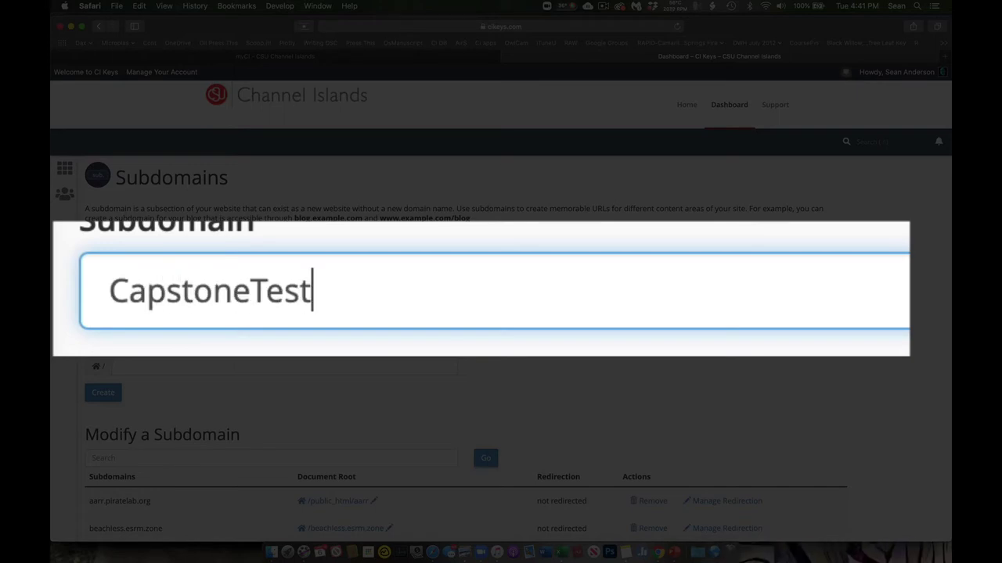
pyautogui.write('20')
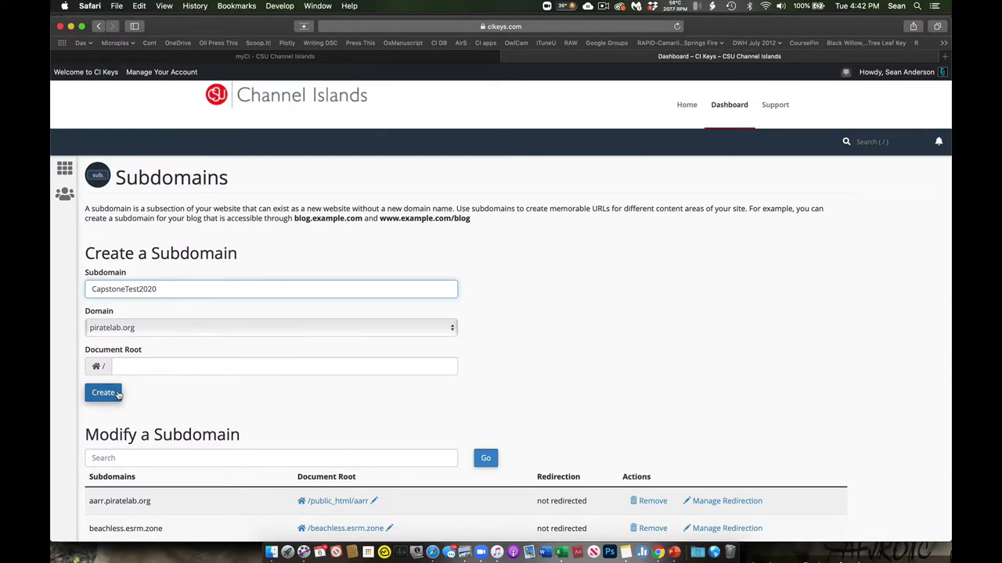
pyautogui.click(110, 395)
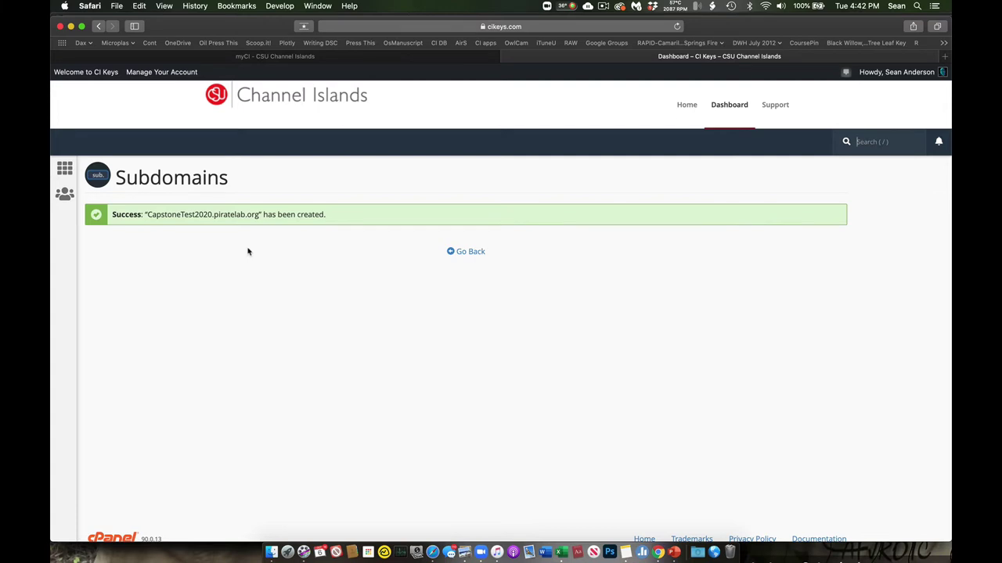
# - Return to the dashboard and open Installatron's All Applications browser
pyautogui.click(462, 252)
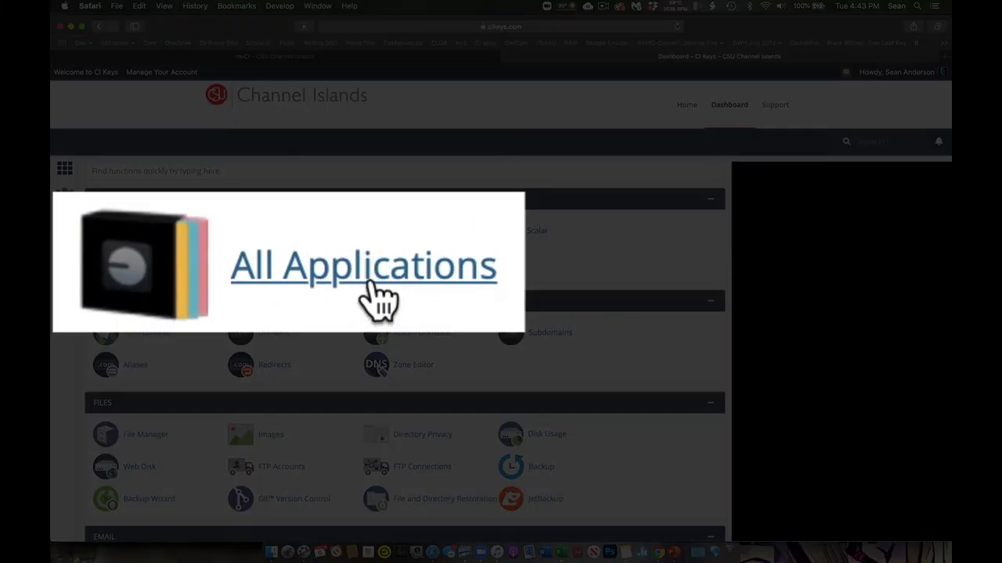
pyautogui.click(152, 268)
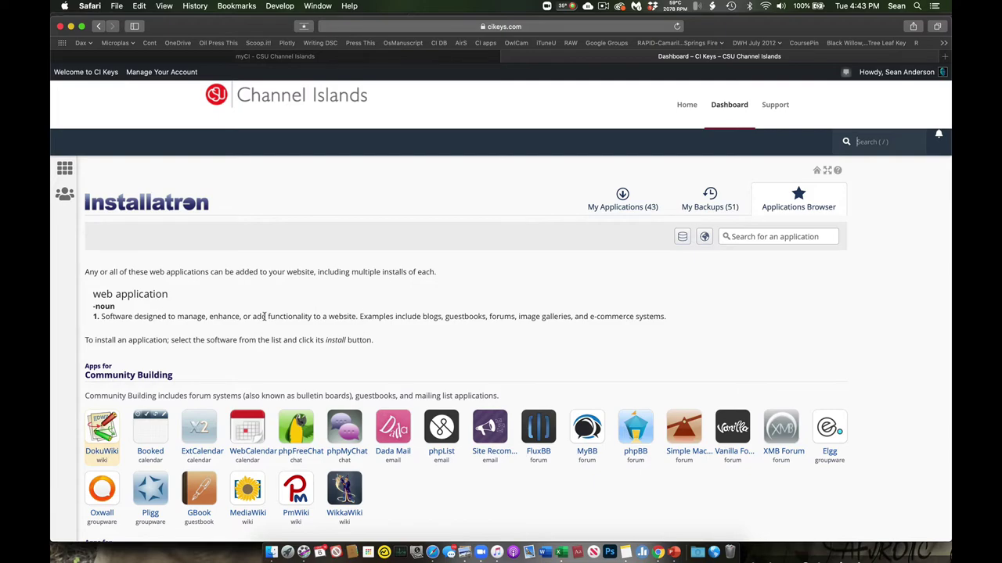
# - Look through the Installatron app catalogue, then go back to the cPanel dashboard
pyautogui.scroll(-10, 553, 347)
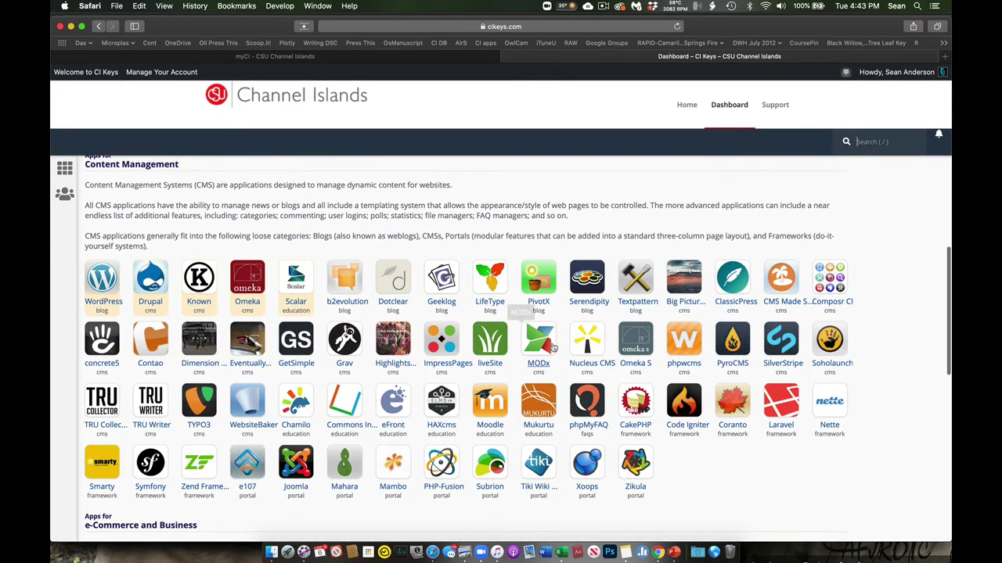
pyautogui.scroll(-7, 552, 347)
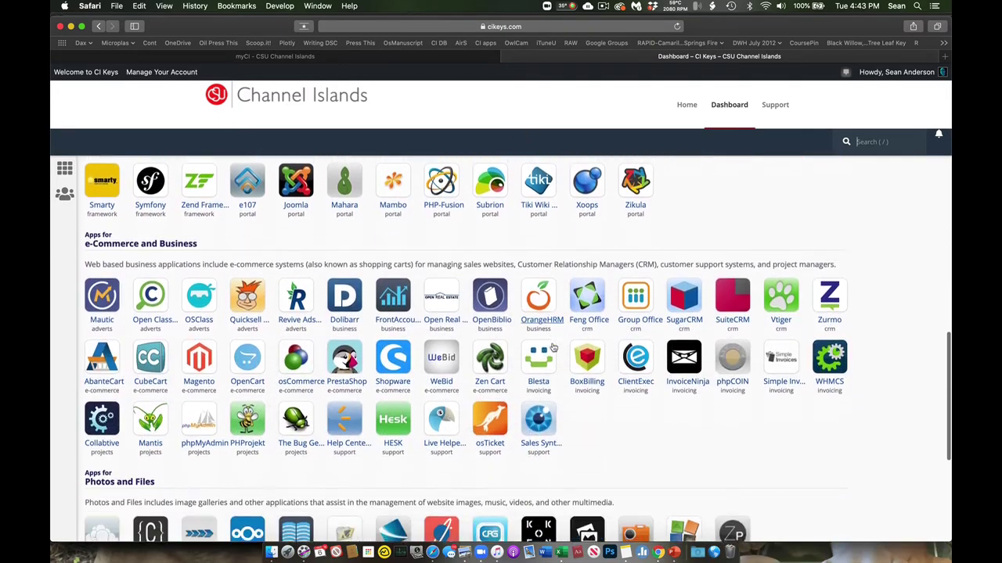
pyautogui.scroll(-7, 553, 347)
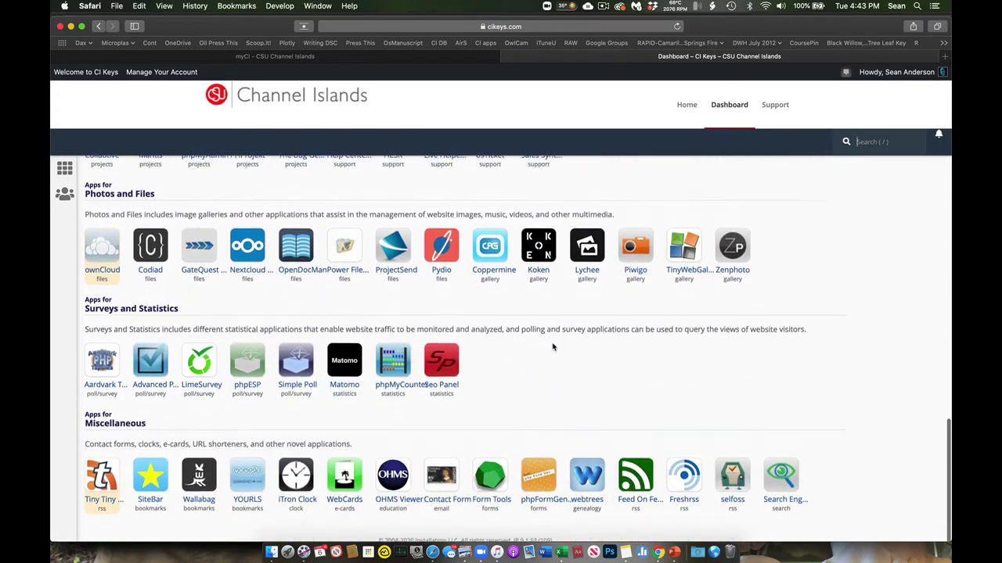
pyautogui.scroll(2, 552, 348)
pyautogui.scroll(15, 552, 347)
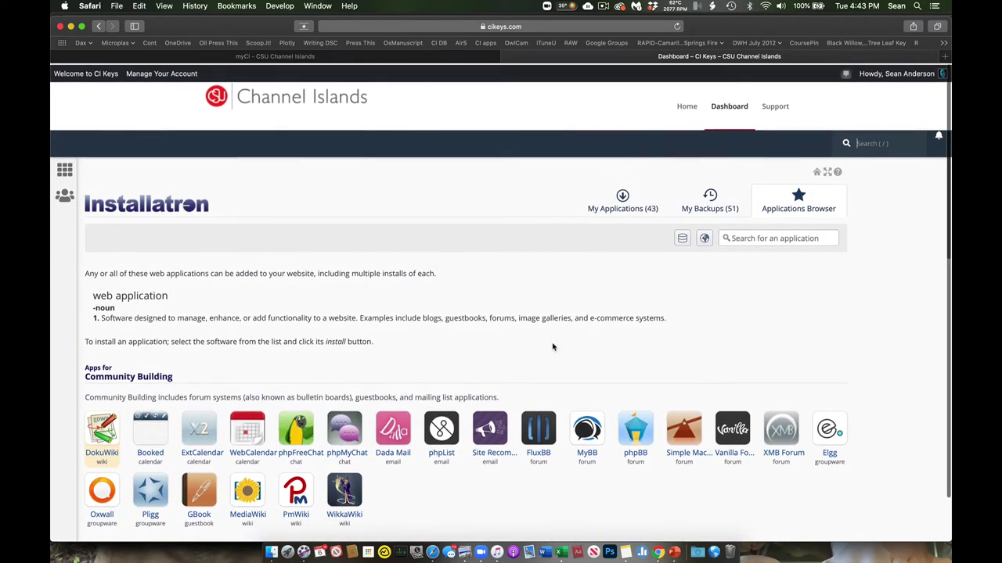
pyautogui.click(101, 27)
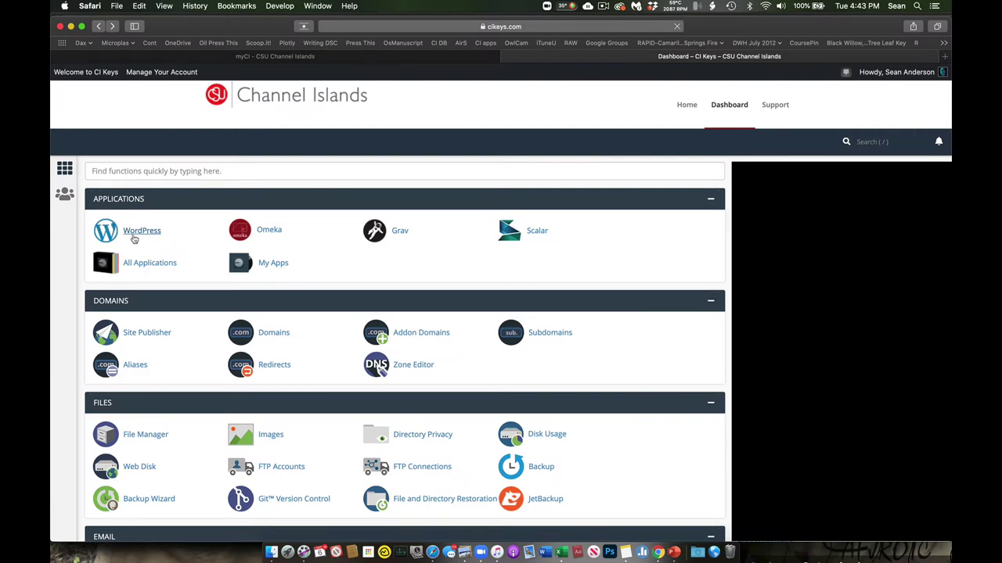
# - Open WordPress under Applications and start a new Installatron installation
pyautogui.click(133, 232)
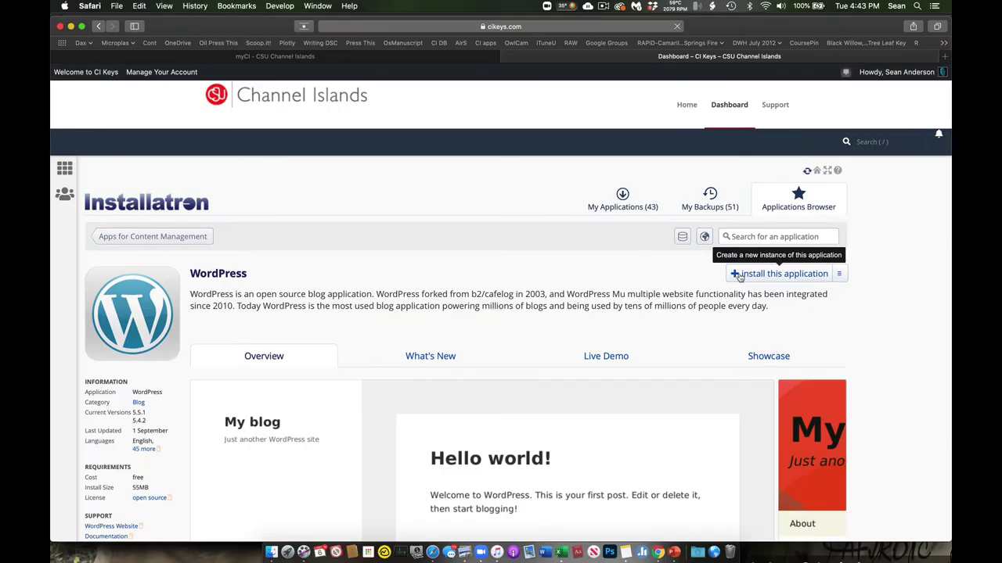
pyautogui.click(739, 275)
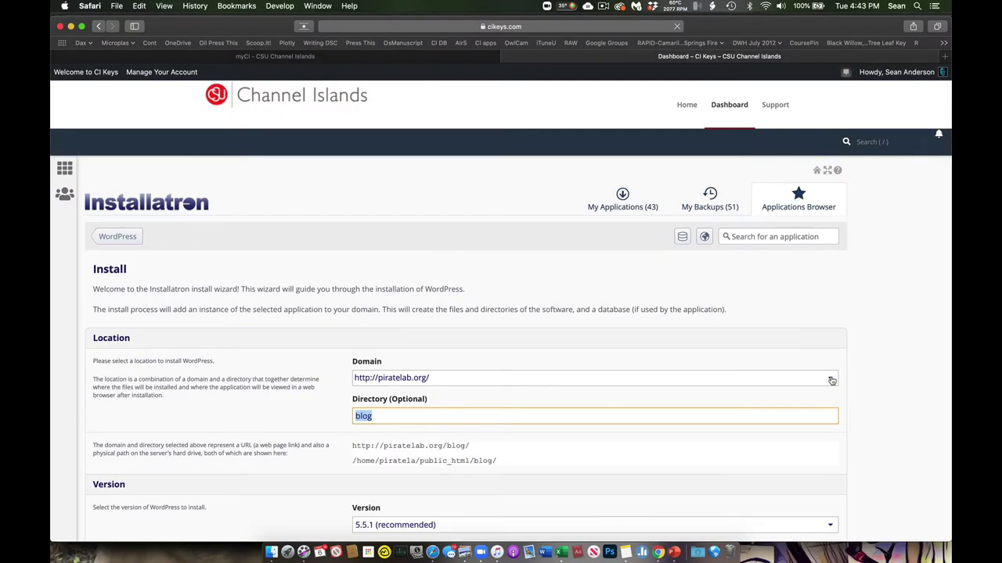
pyautogui.click(831, 380)
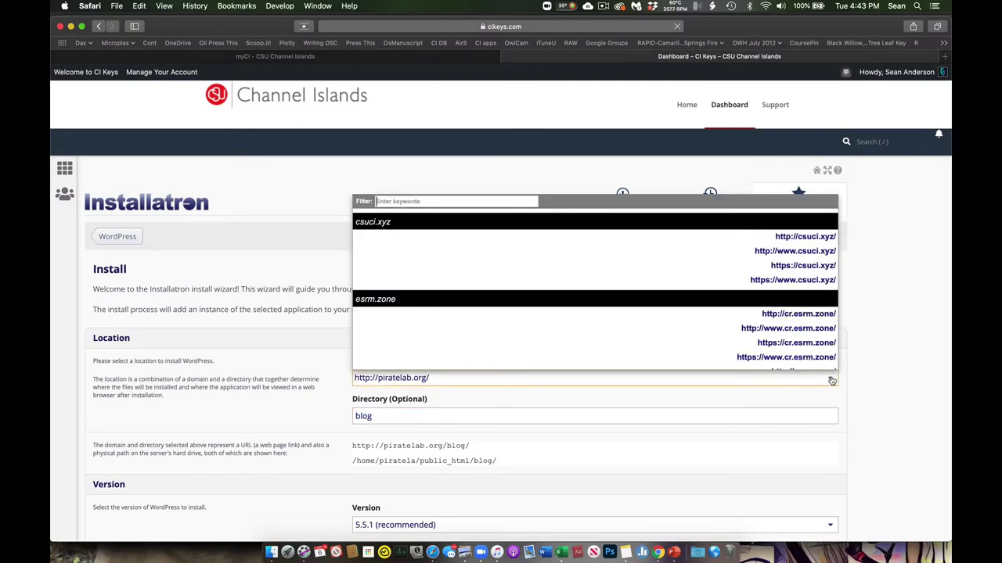
pyautogui.scroll(-10, 820, 338)
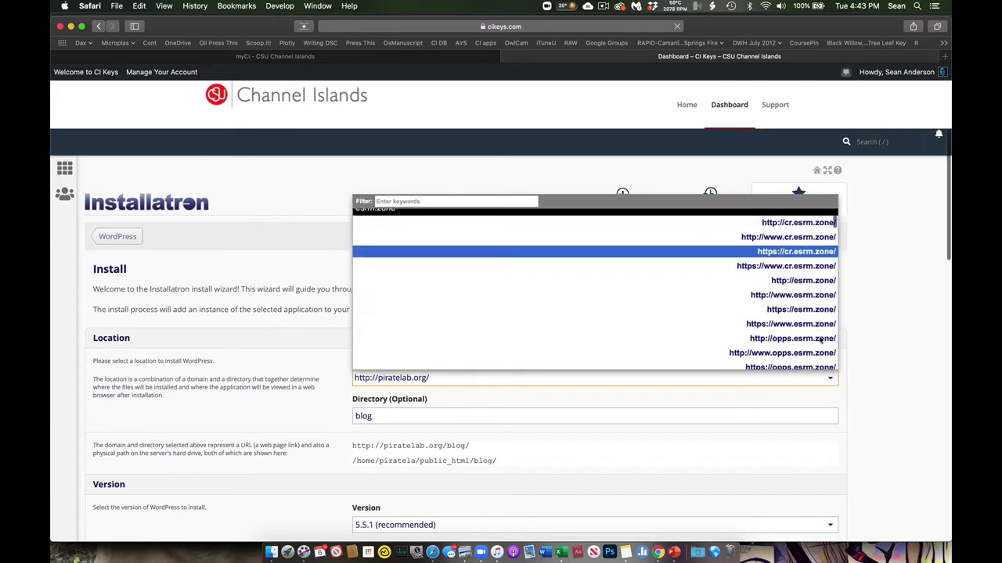
pyautogui.scroll(-10, 821, 338)
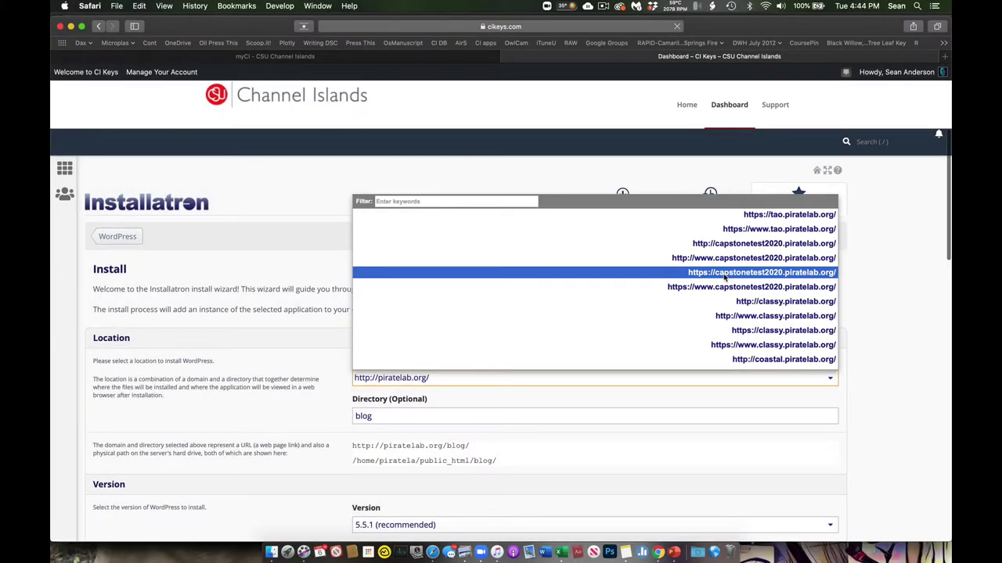
pyautogui.click(707, 237)
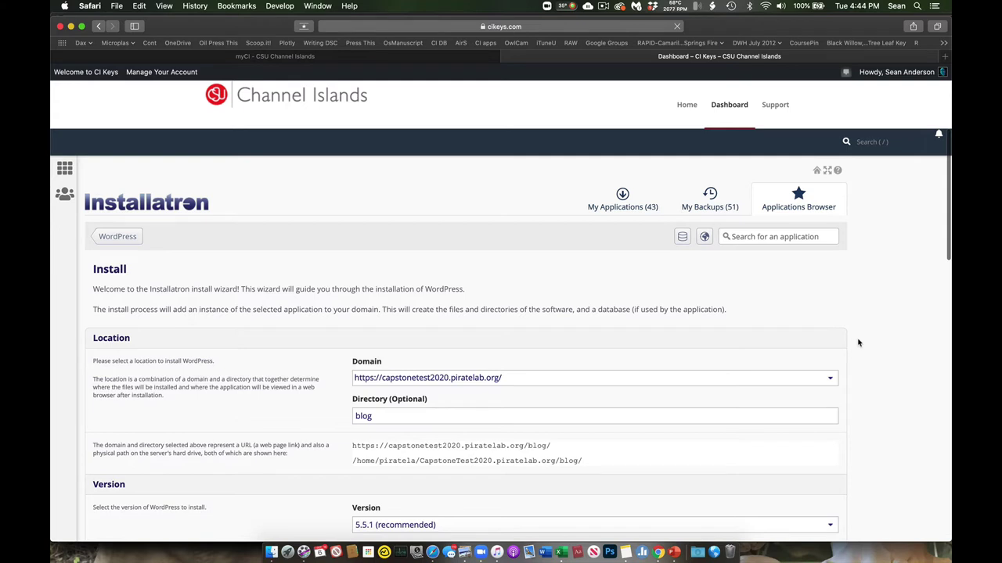
pyautogui.scroll(-3, 857, 345)
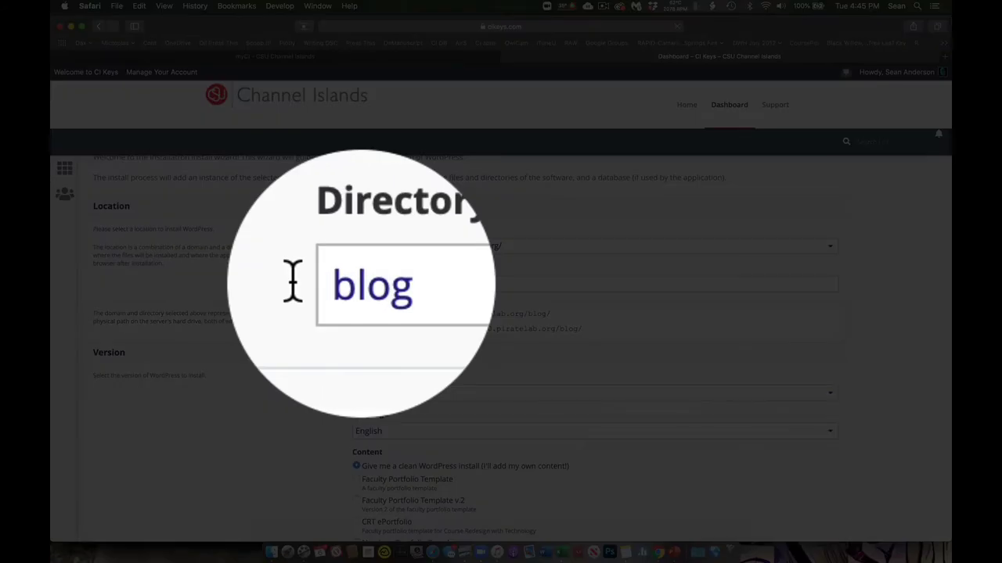
# - Clear the 'blog' install directory so WordPress installs at the domain root
pyautogui.click(435, 286)
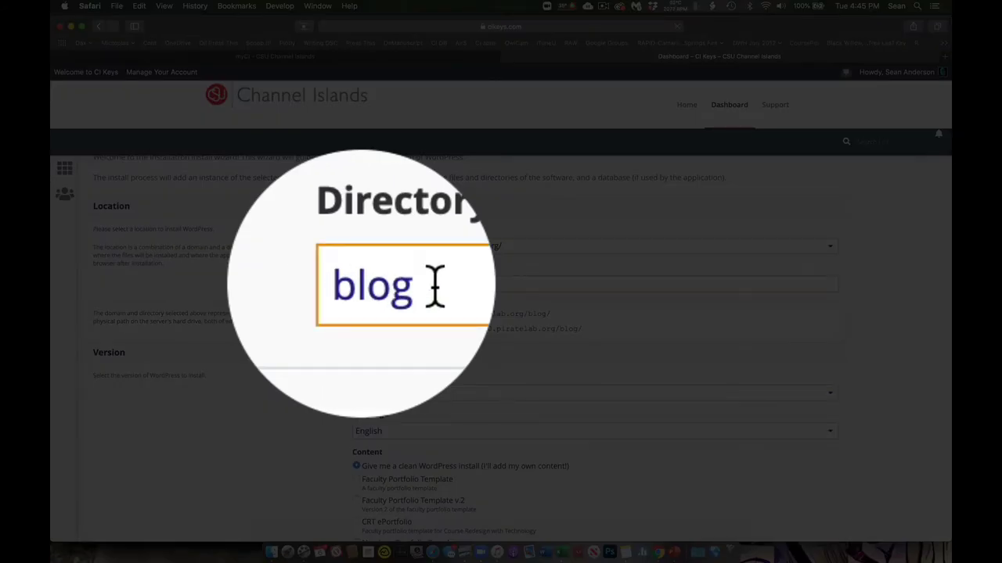
pyautogui.press('BackSpace')
pyautogui.press('BackSpace')
pyautogui.press('BackSpace')
pyautogui.press('BackSpace')
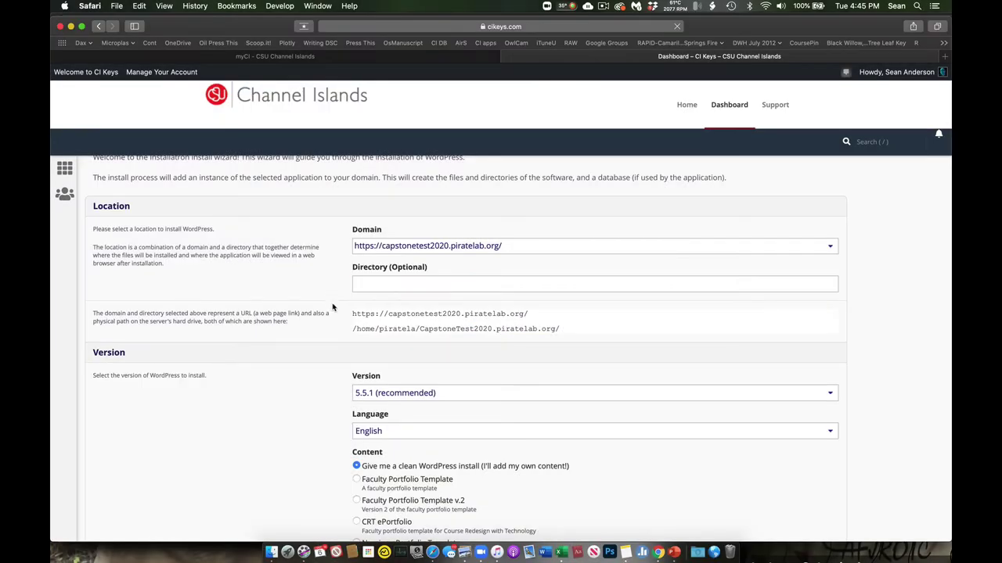
pyautogui.scroll(-3, 332, 302)
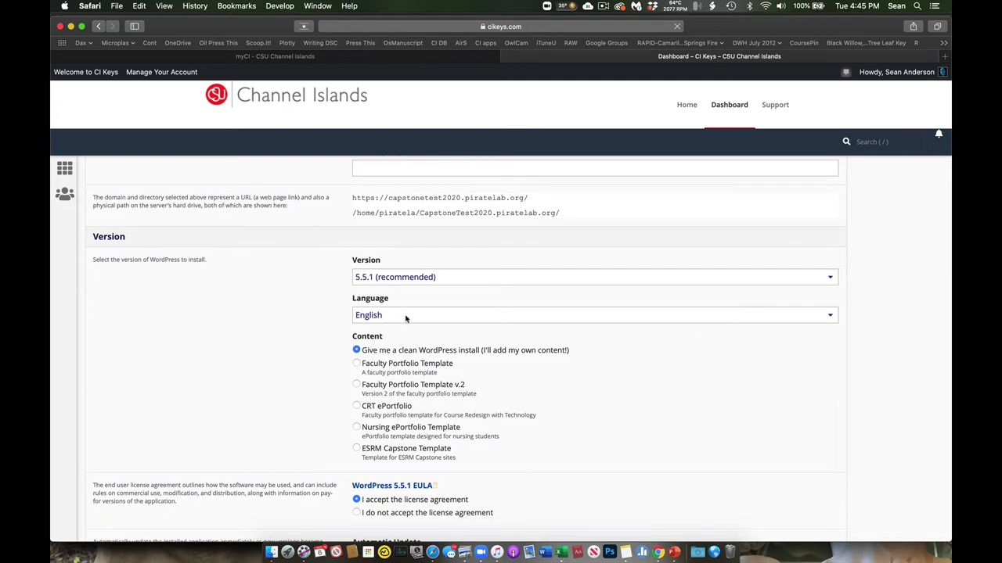
pyautogui.scroll(-2, 589, 361)
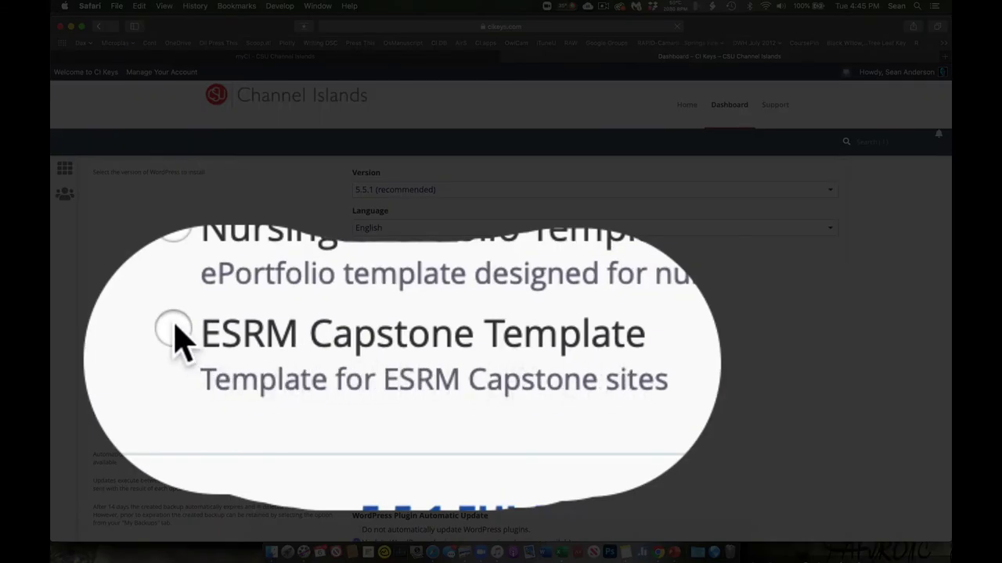
# - Choose ESRM Capstone Template as the site content and reach the Settings section
pyautogui.click(174, 328)
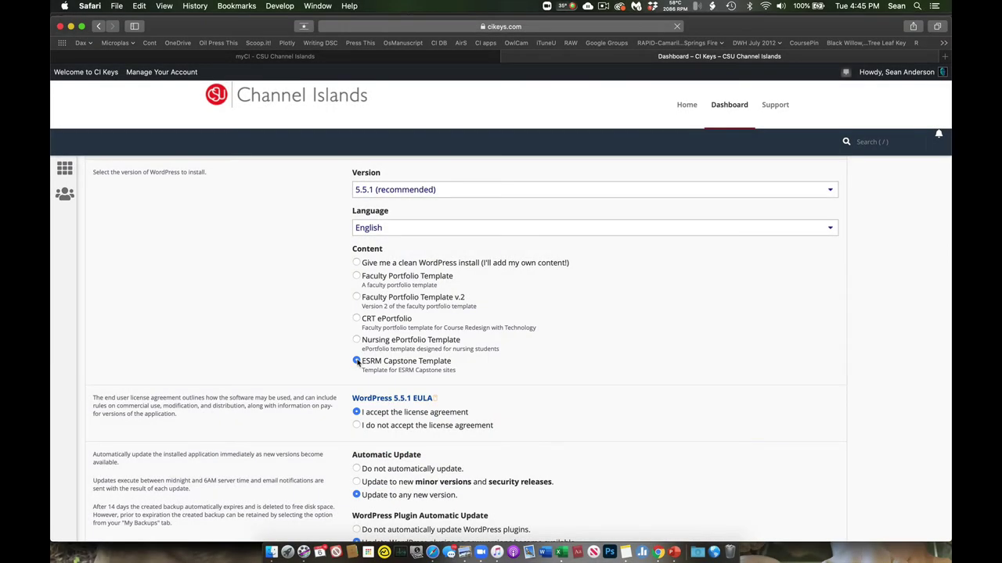
pyautogui.scroll(-3, 548, 344)
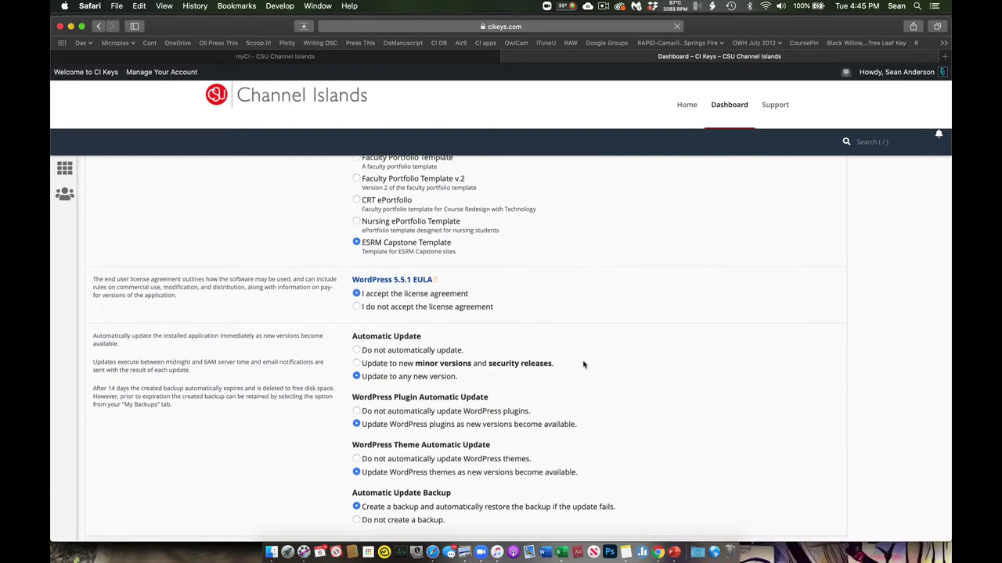
pyautogui.scroll(-2, 579, 370)
pyautogui.scroll(-1, 579, 369)
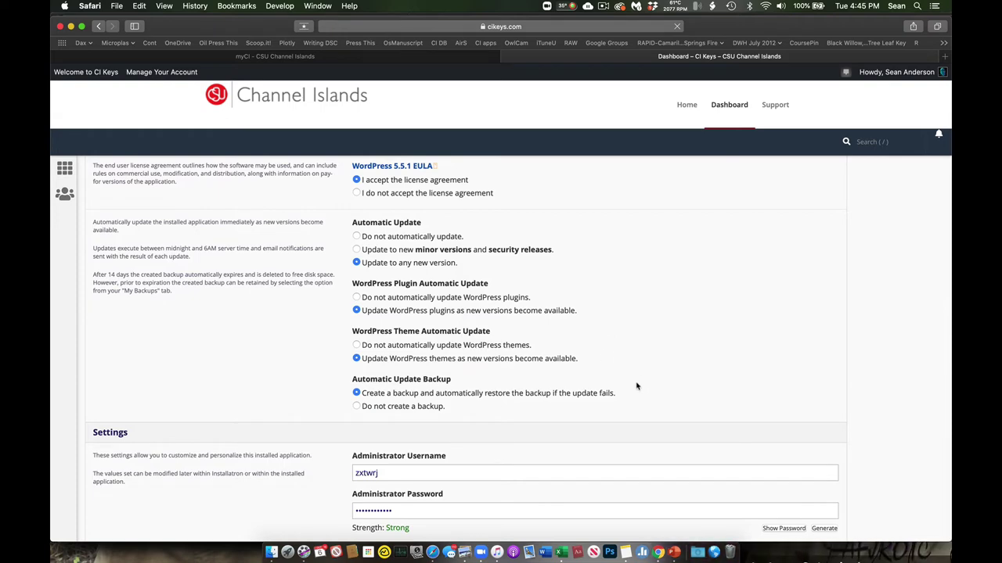
pyautogui.scroll(-5, 635, 384)
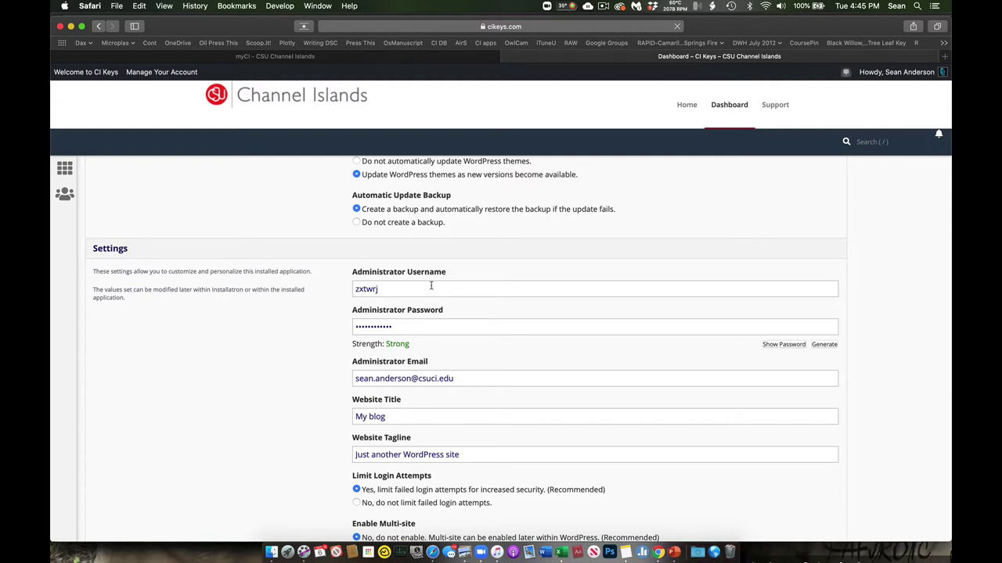
# - Enter a new administrator username and generate a visible random password
pyautogui.moveTo(430, 290); pyautogui.dragTo(343, 285)
pyautogui.write('DrA')
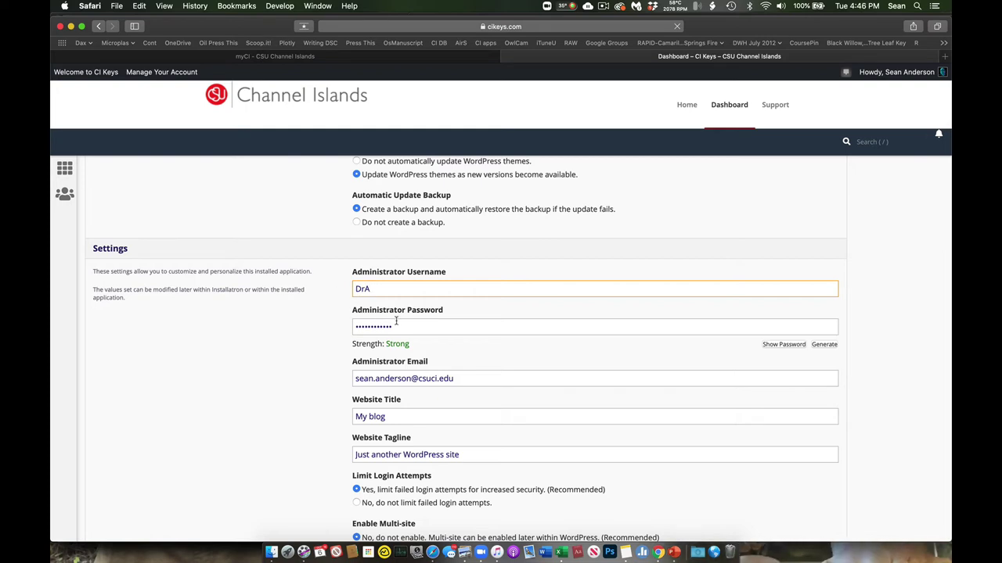
pyautogui.click(794, 347)
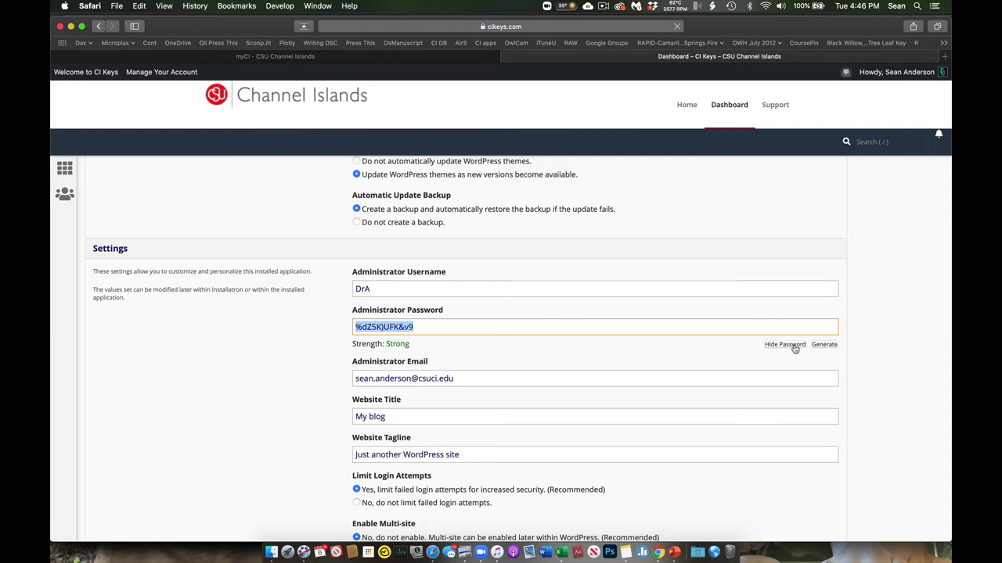
pyautogui.click(824, 346)
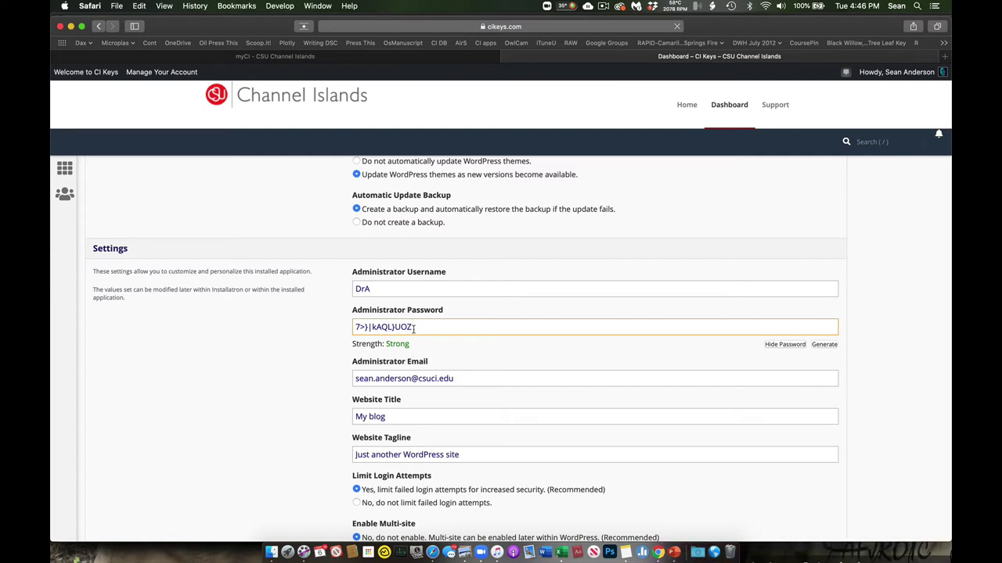
# - Replace the generated password with a custom Strong password and copy it
pyautogui.moveTo(413, 327); pyautogui.dragTo(348, 328)
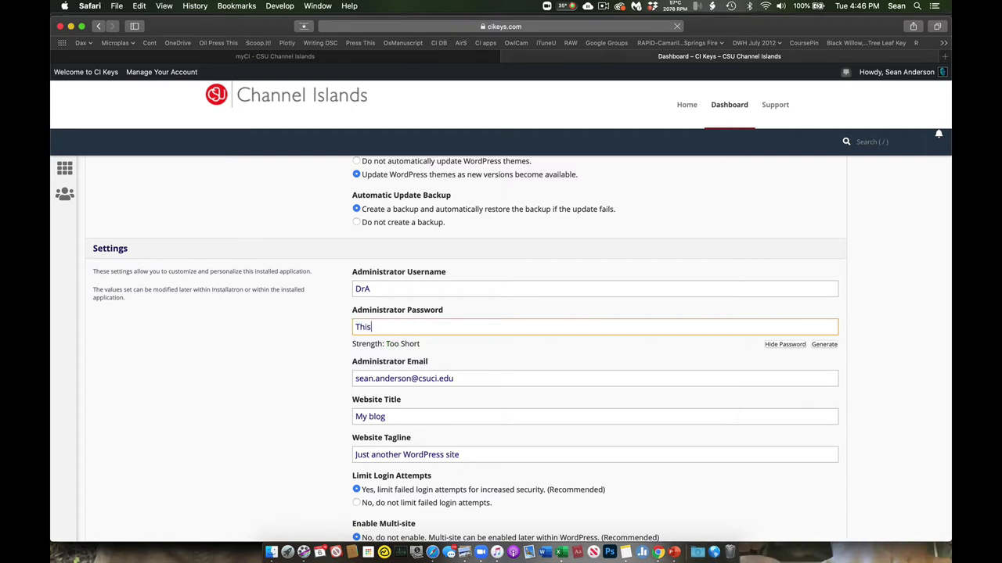
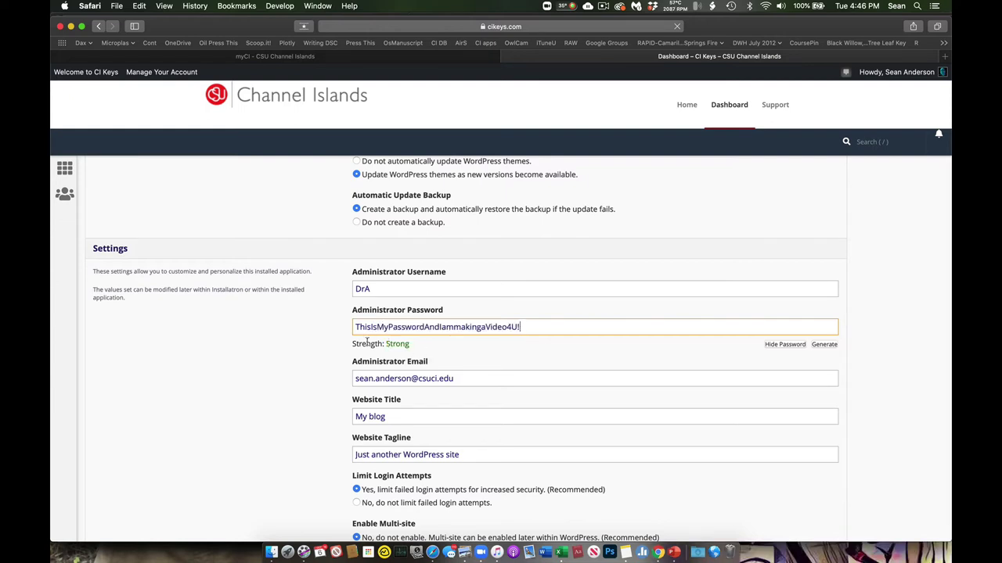
pyautogui.moveTo(521, 327); pyautogui.dragTo(347, 334)
pyautogui.press('super+c')
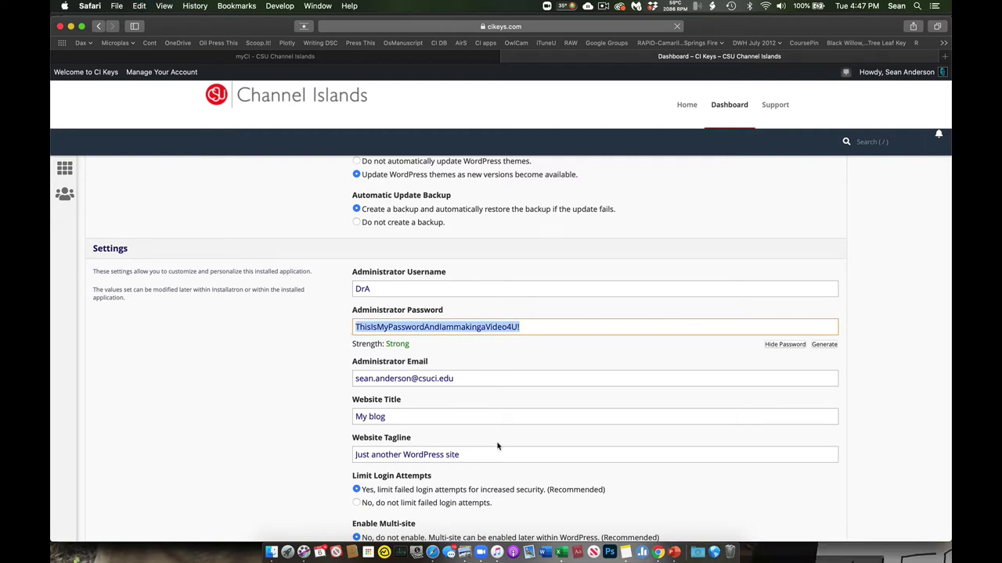
# - Create a blank Word document and type the administrator username on the first line
pyautogui.click(546, 553)
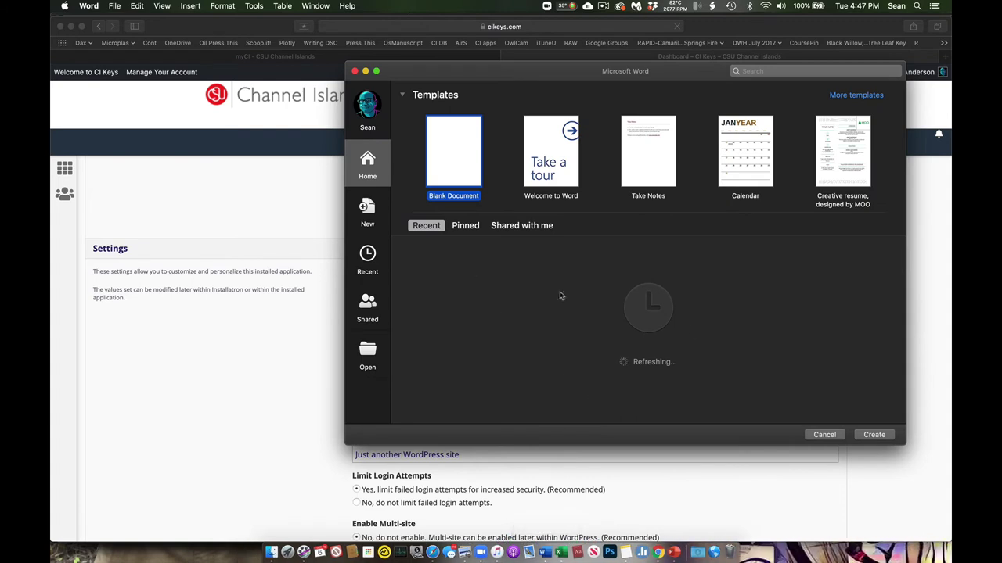
pyautogui.click(880, 438)
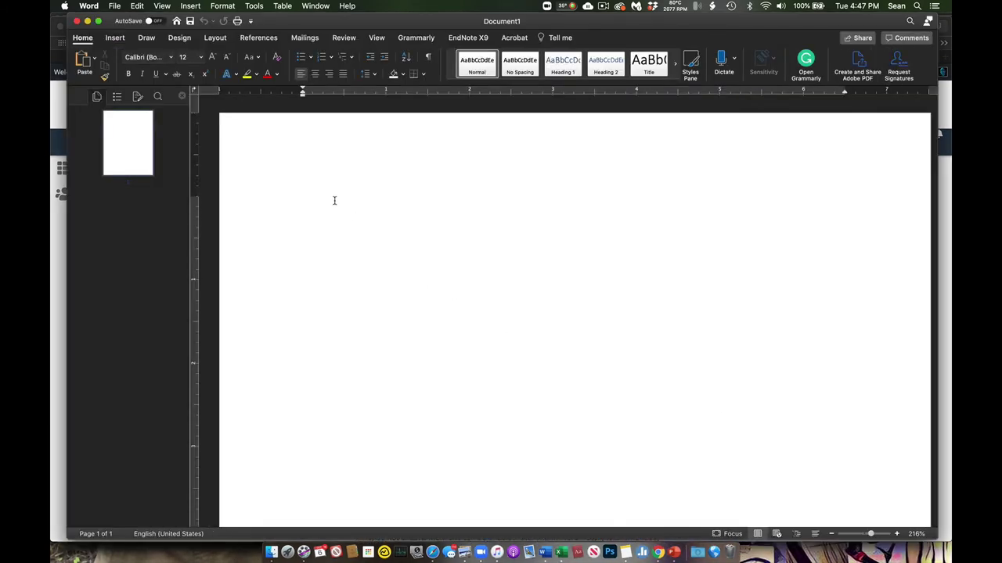
pyautogui.write('D')
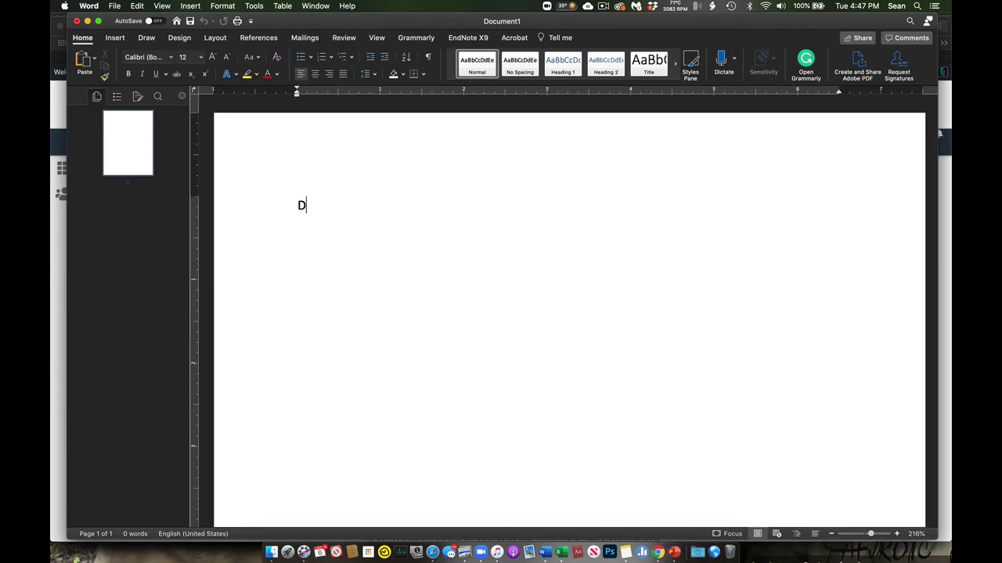
pyautogui.write('RA')
pyautogui.press('BackSpace')
pyautogui.write('a')
pyautogui.press('BackSpace')
pyautogui.press('BackSpace')
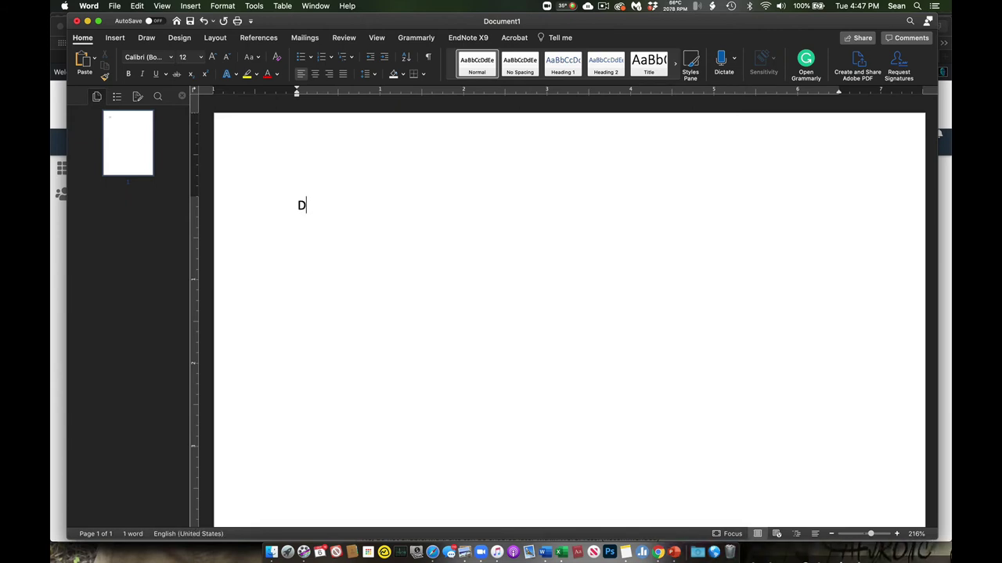
pyautogui.write('rA')
pyautogui.press('Return')
# - Paste the administrator password on the next line and return to Safari
pyautogui.press('super+v')
pyautogui.press('Return')
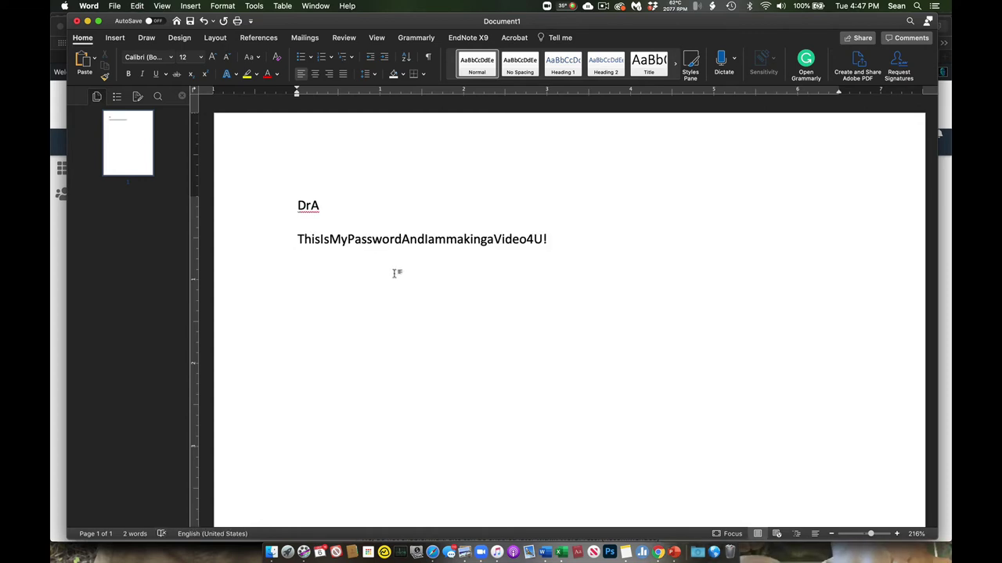
pyautogui.click(432, 548)
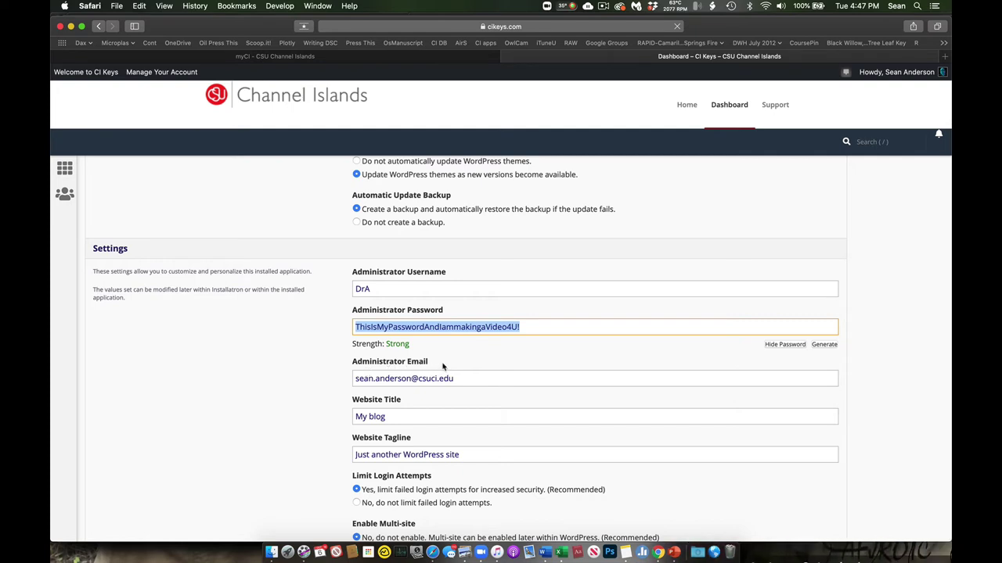
pyautogui.scroll(-3, 442, 366)
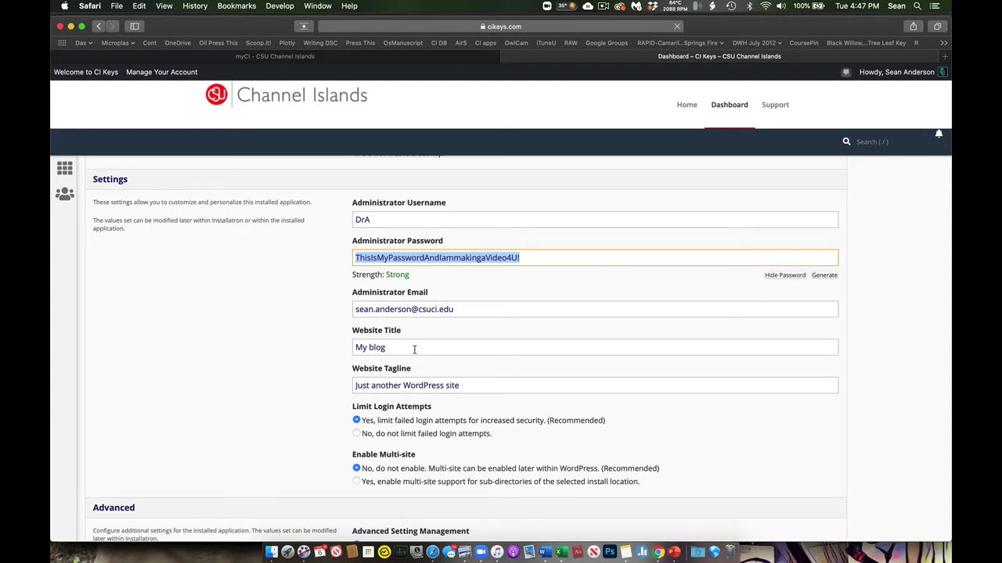
pyautogui.scroll(-3, 414, 350)
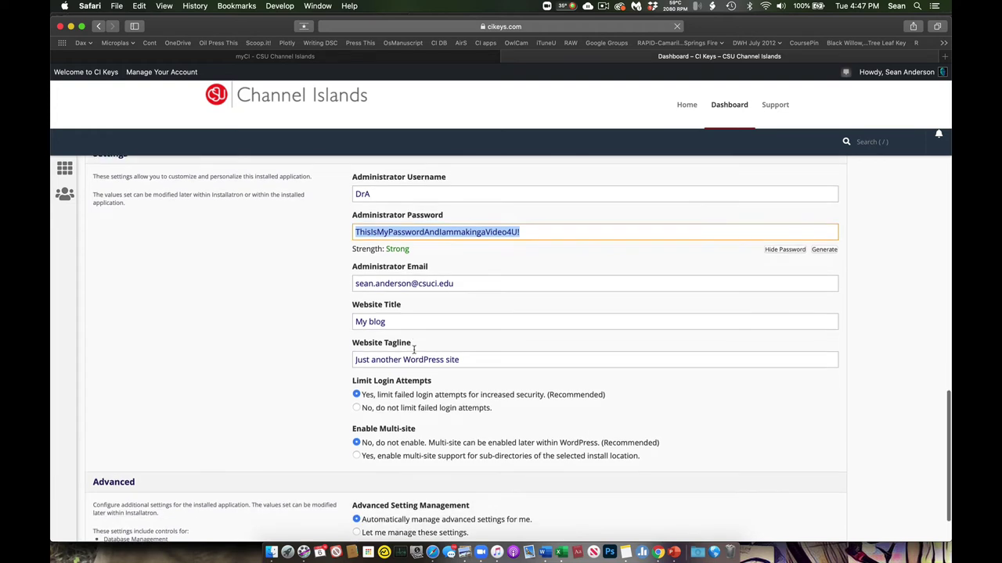
pyautogui.scroll(-2, 539, 347)
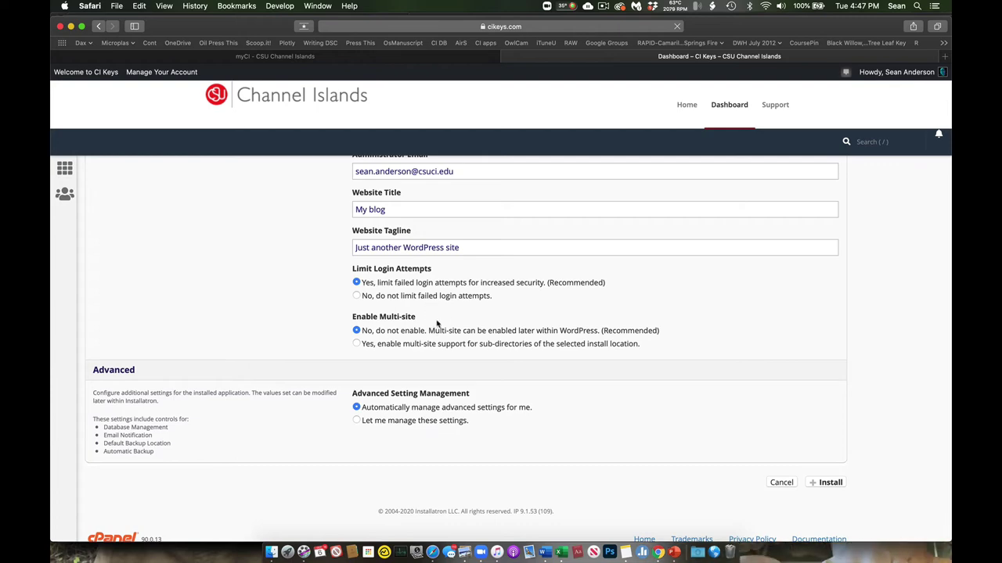
pyautogui.scroll(-1, 532, 355)
pyautogui.click(828, 439)
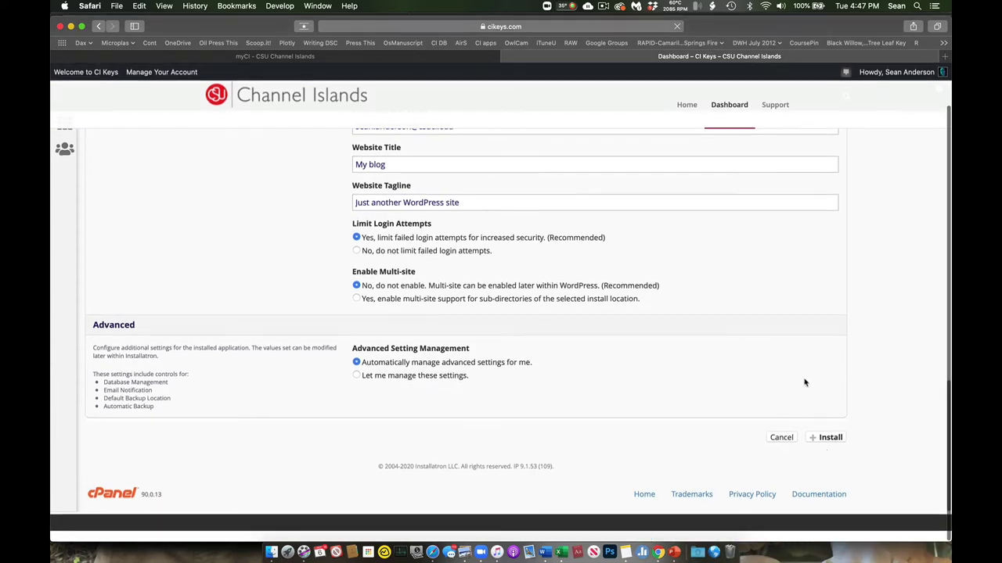
pyautogui.scroll(10, 804, 382)
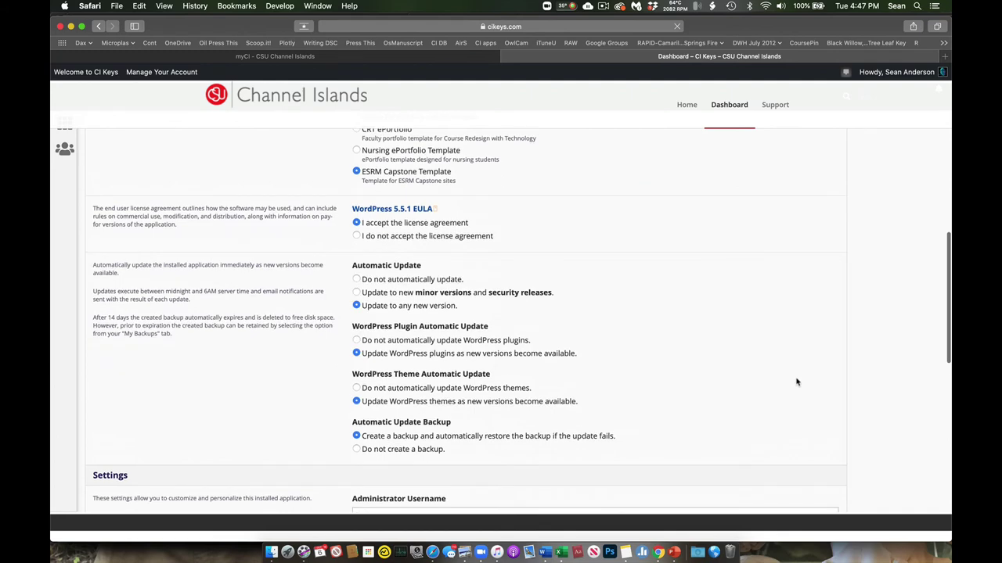
pyautogui.scroll(3, 797, 381)
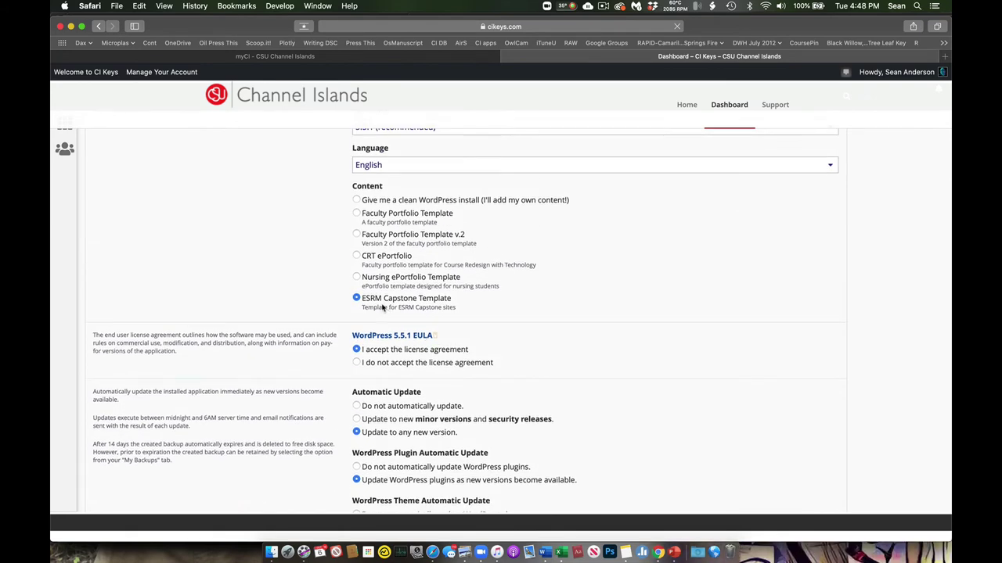
pyautogui.scroll(8, 624, 288)
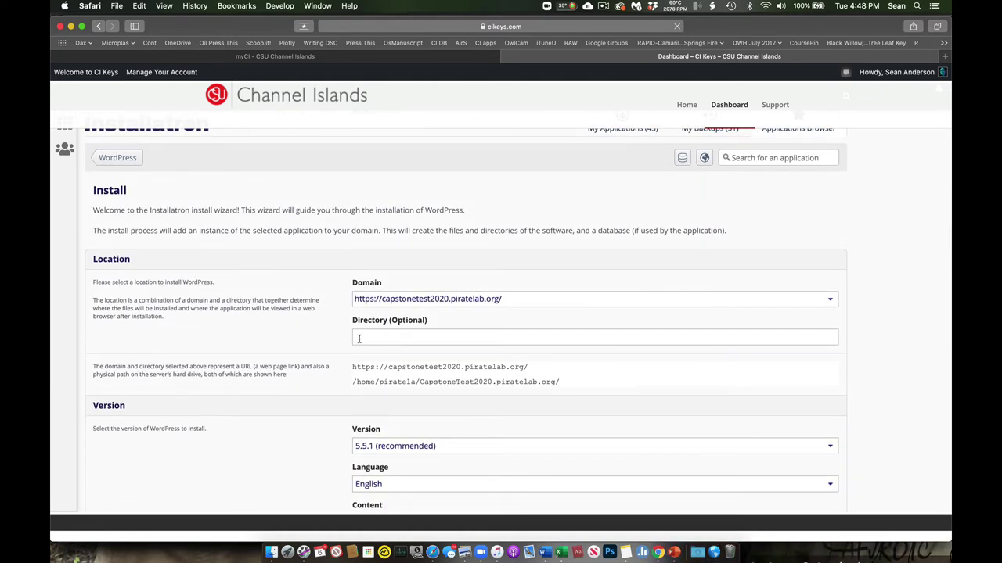
pyautogui.scroll(-15, 359, 338)
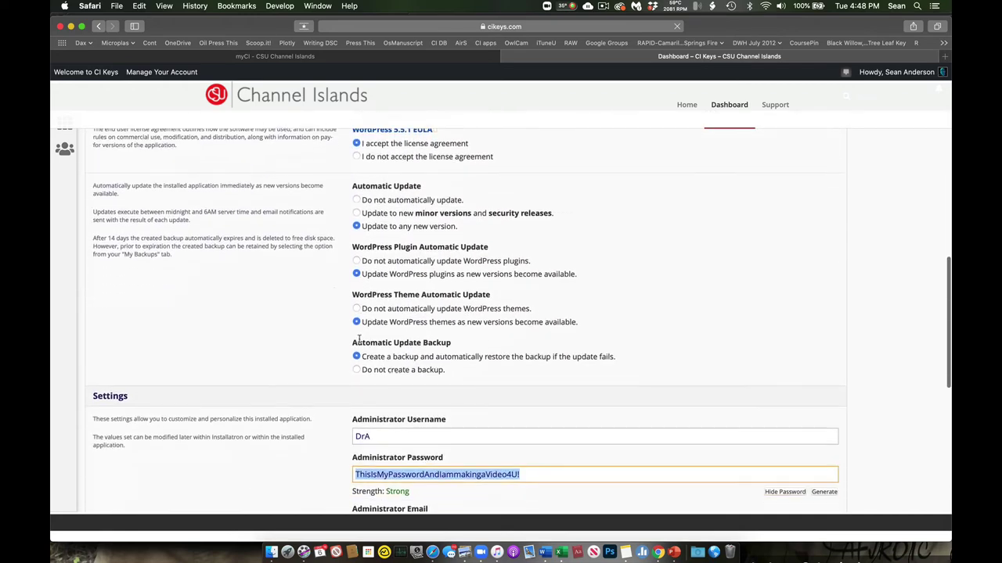
pyautogui.scroll(-6, 359, 338)
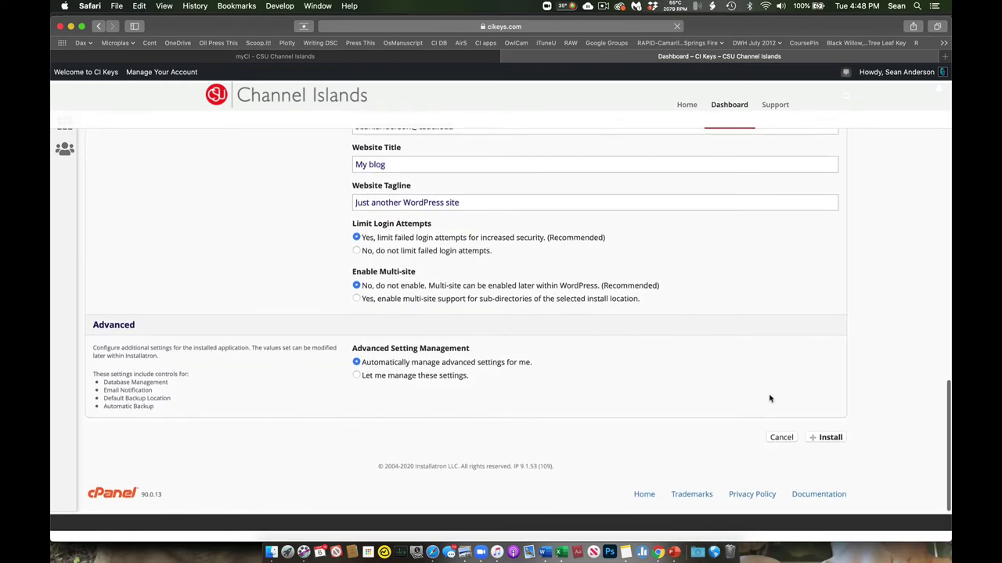
# - Start the WordPress install on capstonetest2020.piratelab.org and watch My blog (2) progress in My Applications
pyautogui.click(819, 439)
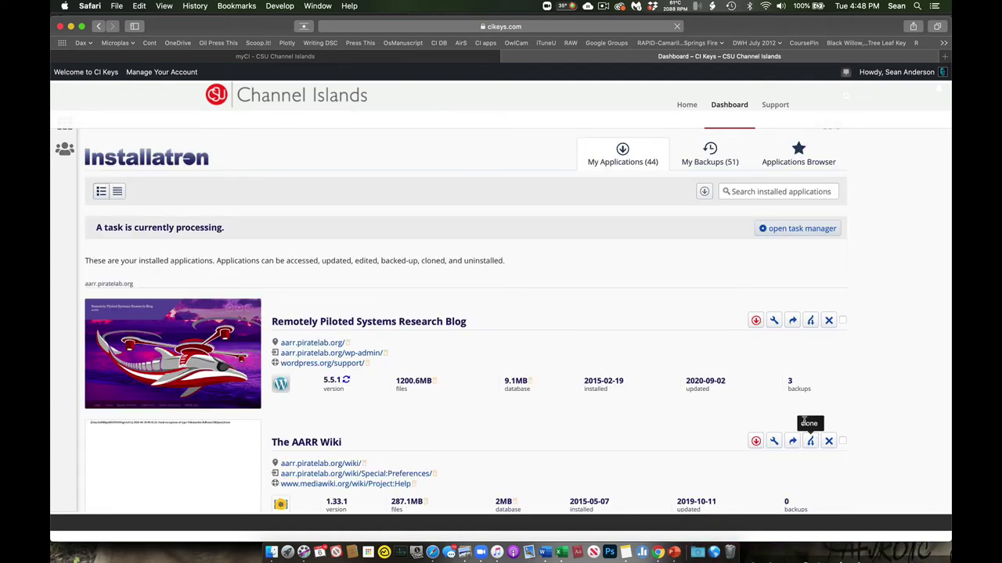
pyautogui.scroll(-15, 873, 414)
pyautogui.scroll(-5, 872, 414)
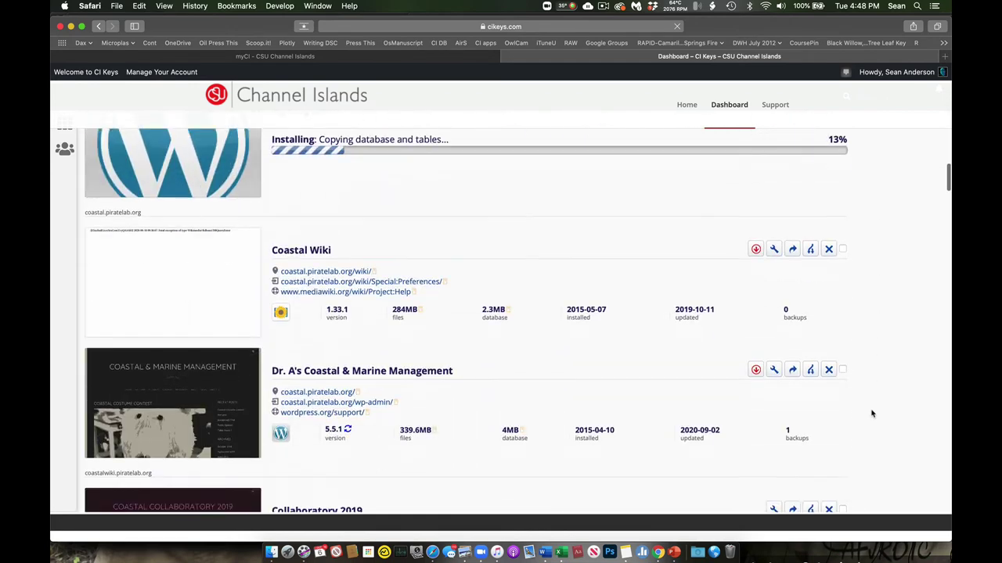
pyautogui.scroll(3, 872, 412)
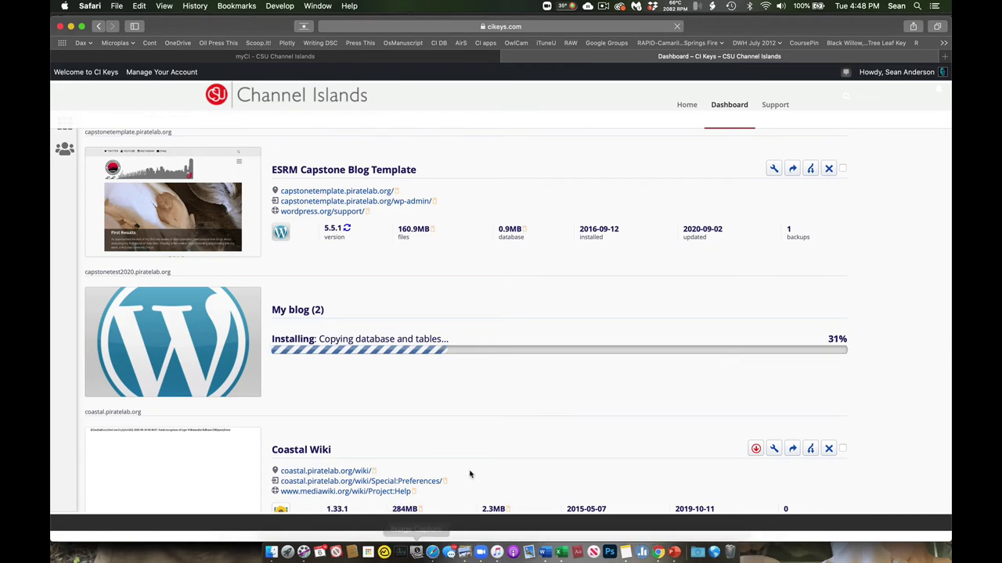
pyautogui.scroll(10, 472, 472)
pyautogui.scroll(-5, 452, 344)
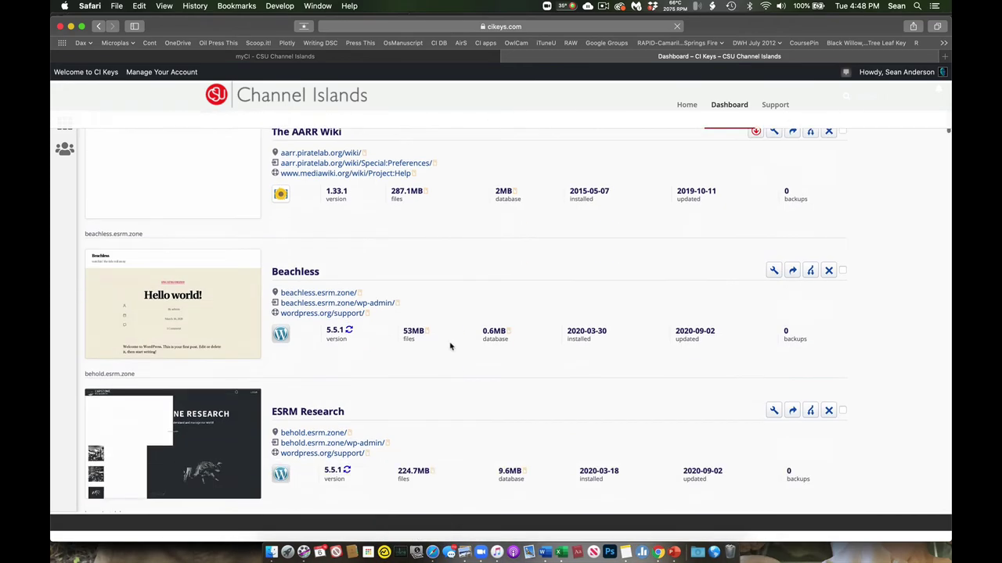